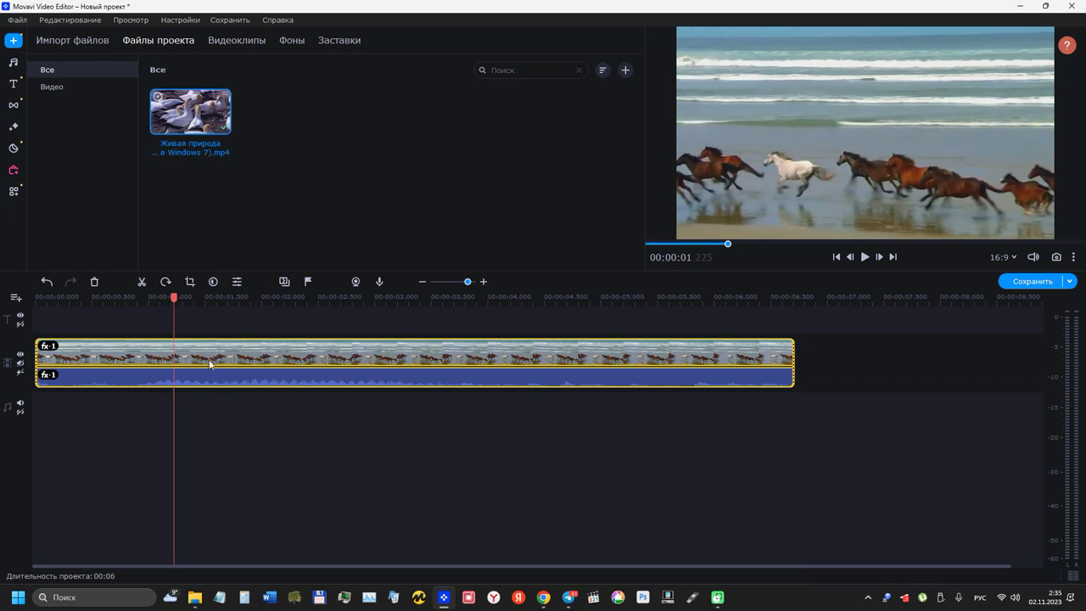
Step: Examine the horse clip's properties and the effects applied to it
double_click(233, 358)
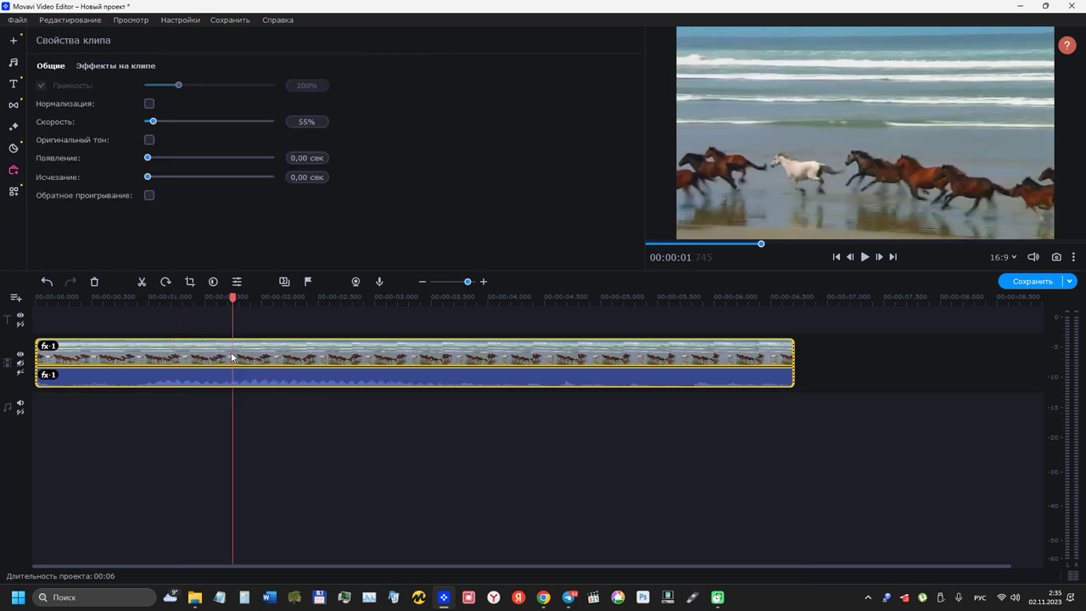
click(106, 68)
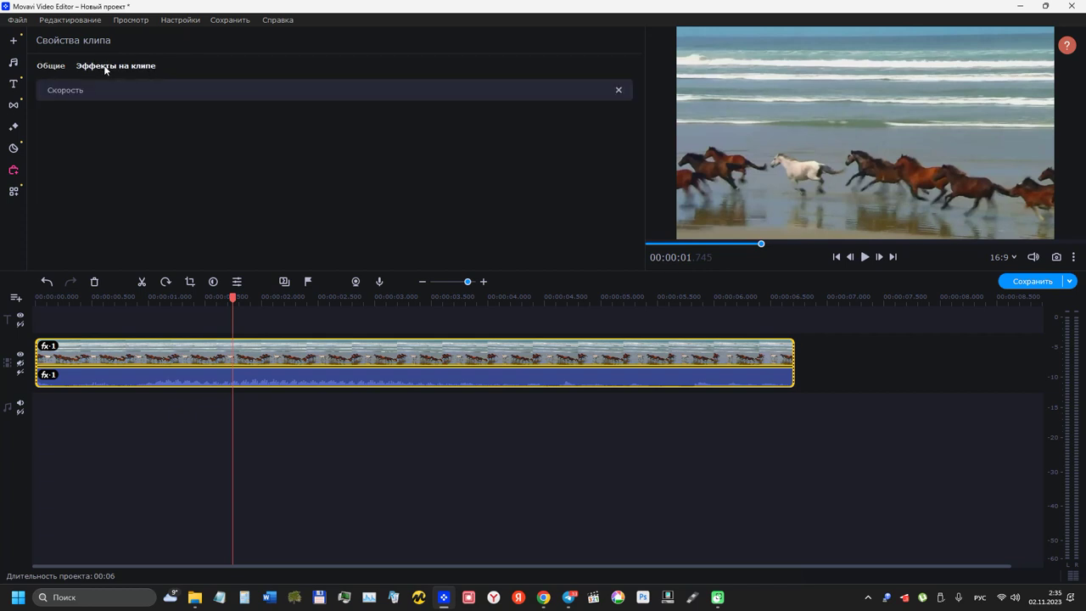
click(15, 170)
click(13, 127)
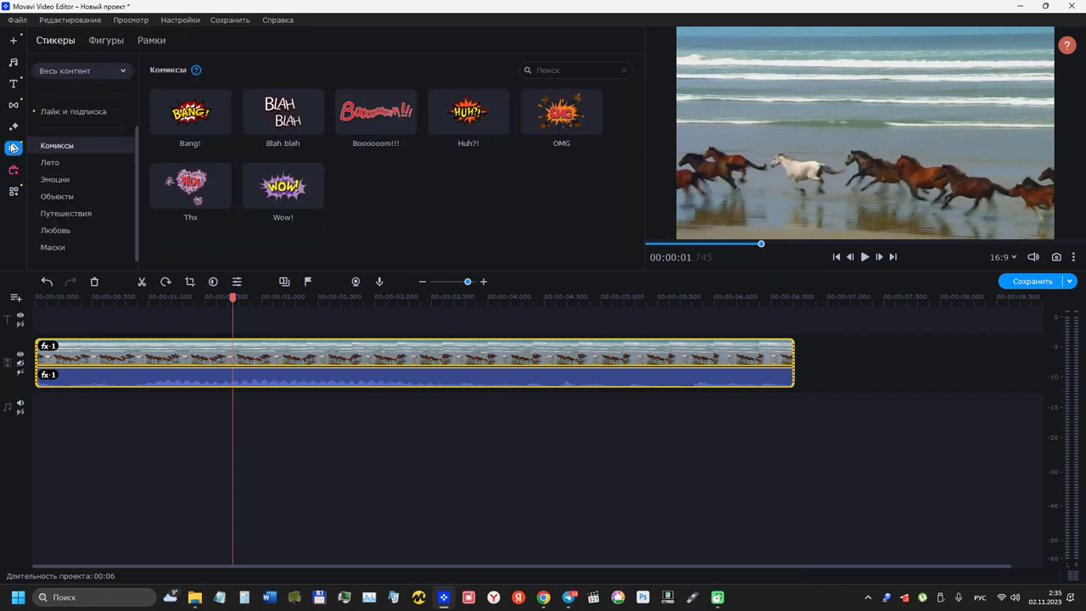
click(13, 148)
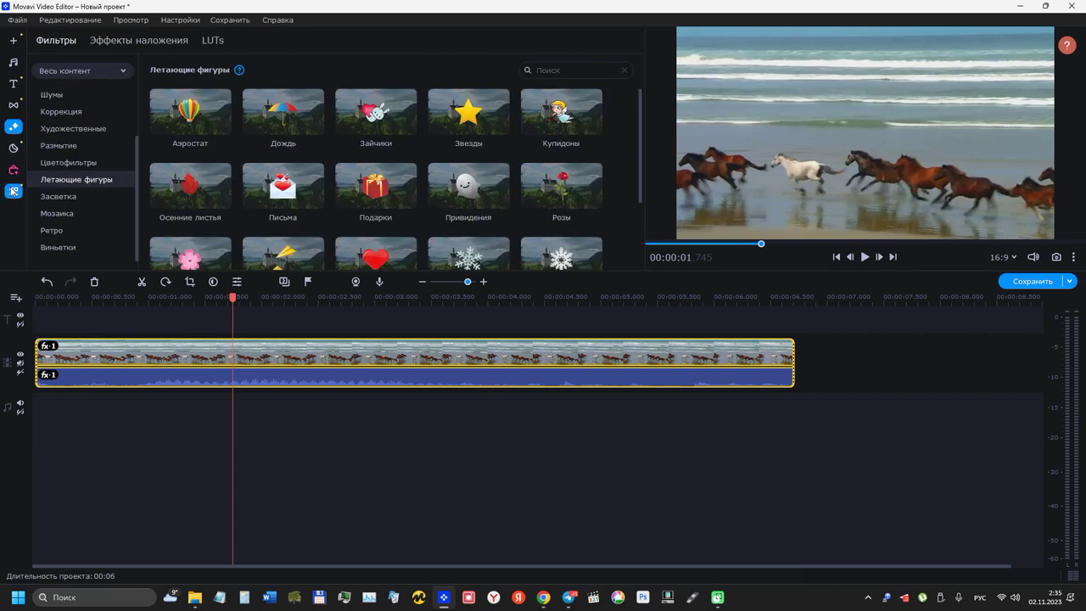
Step: Open the mask presets of the Выделение и цензура tool for the horse clip
click(12, 191)
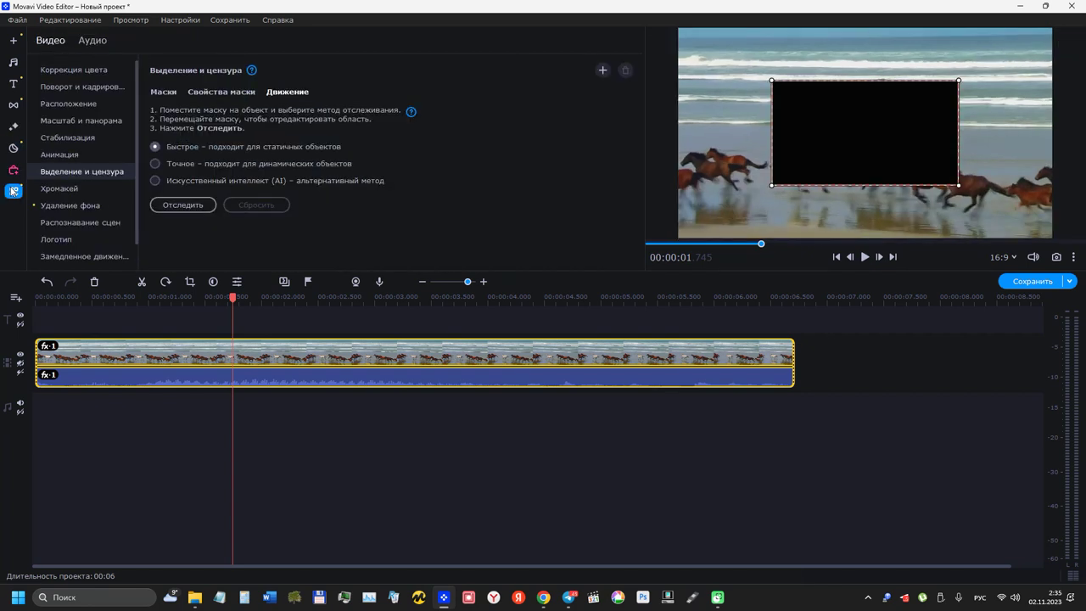
click(66, 155)
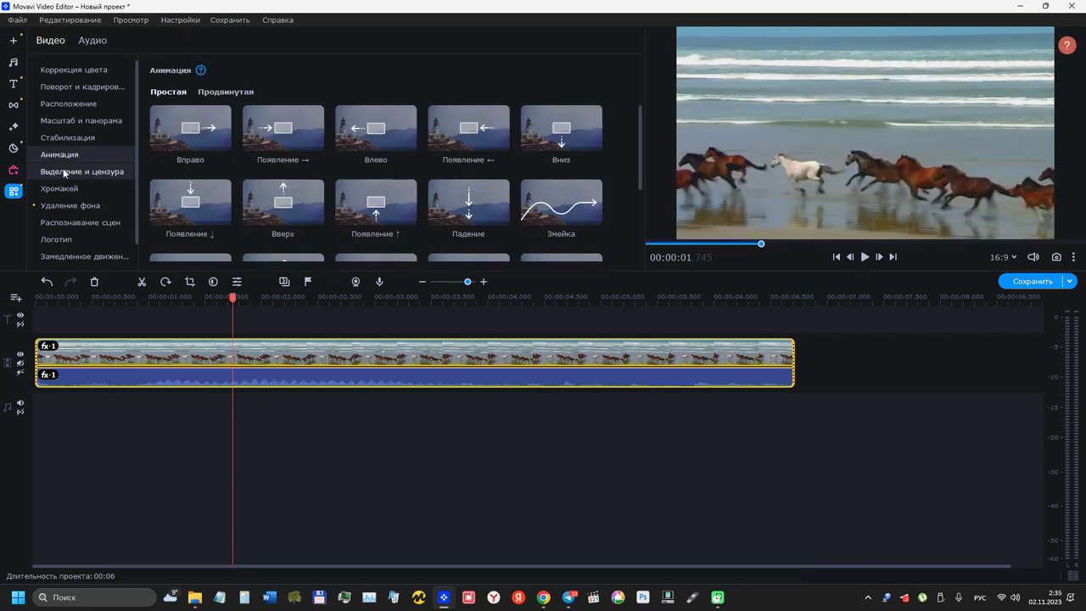
click(64, 171)
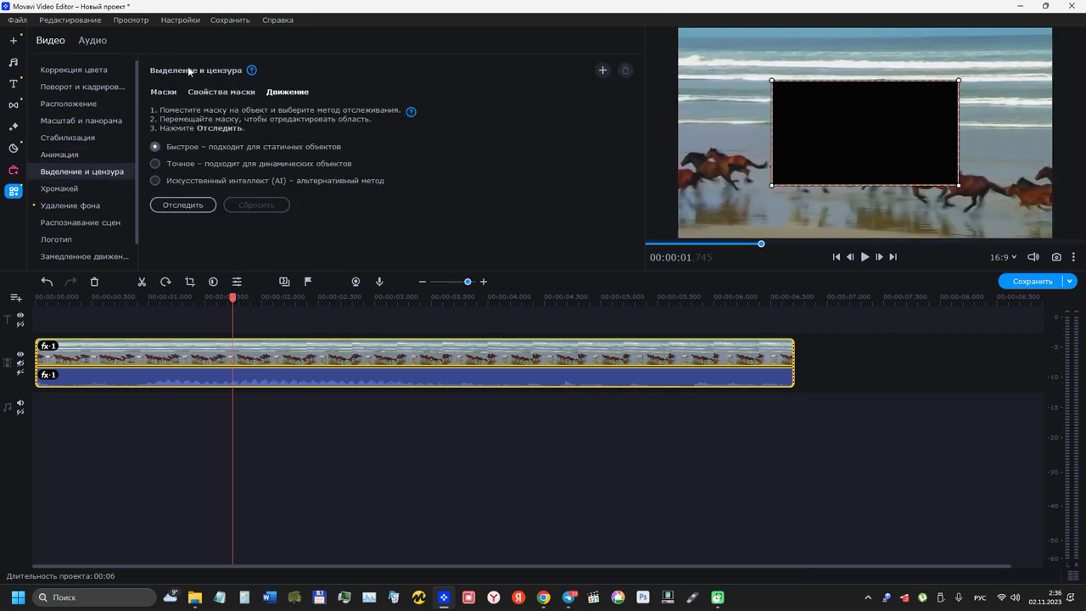
click(158, 92)
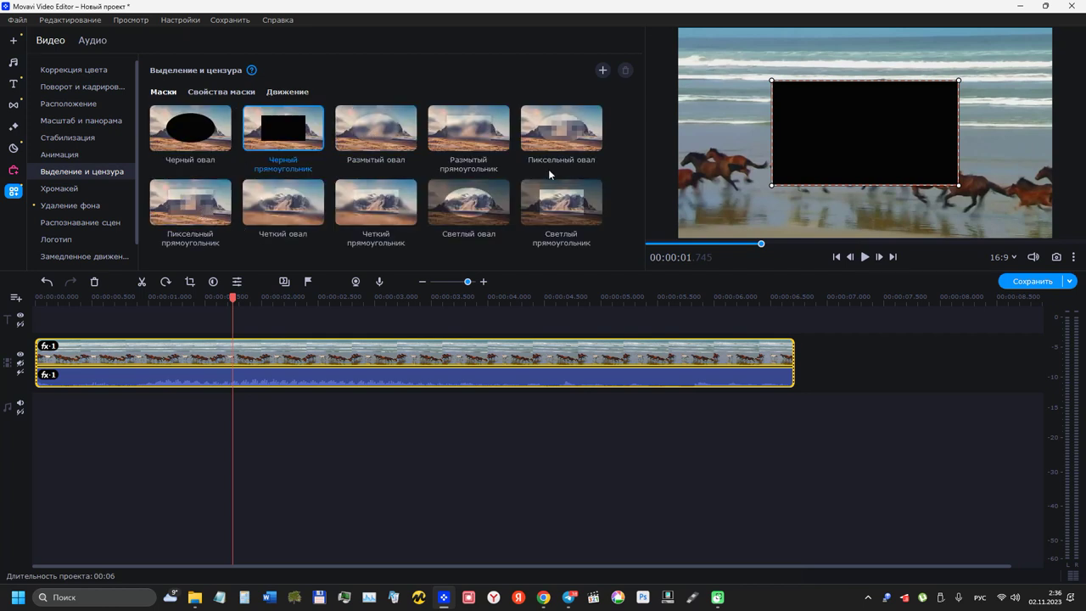
Step: Try several blur, pixel, sharp and light mask presets on the clip and settle on Пиксельный прямоугольник
click(468, 129)
click(397, 144)
click(468, 202)
click(561, 202)
click(567, 137)
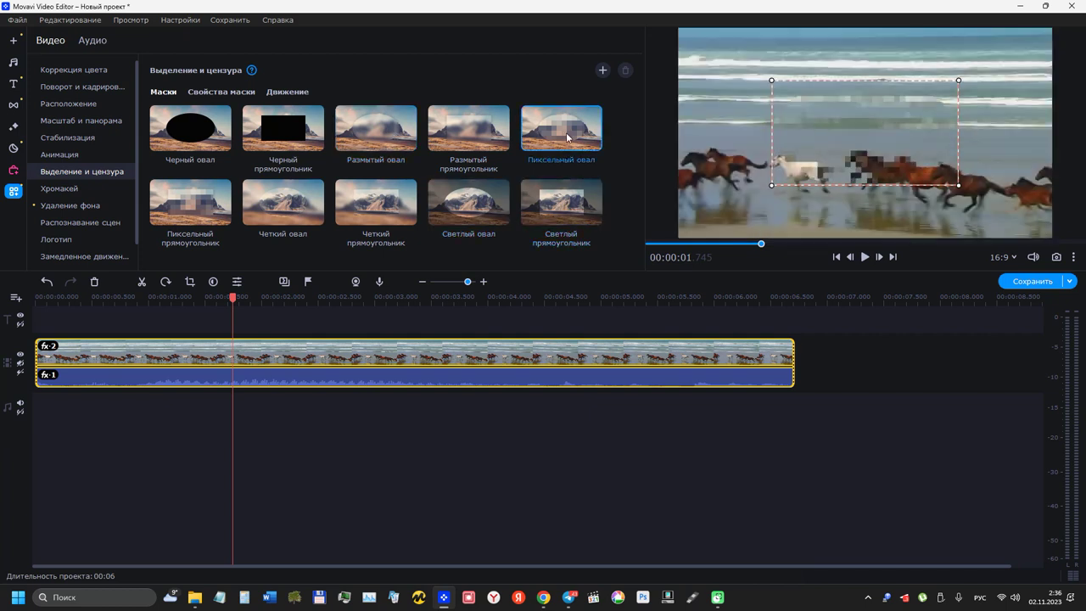
click(561, 204)
click(468, 202)
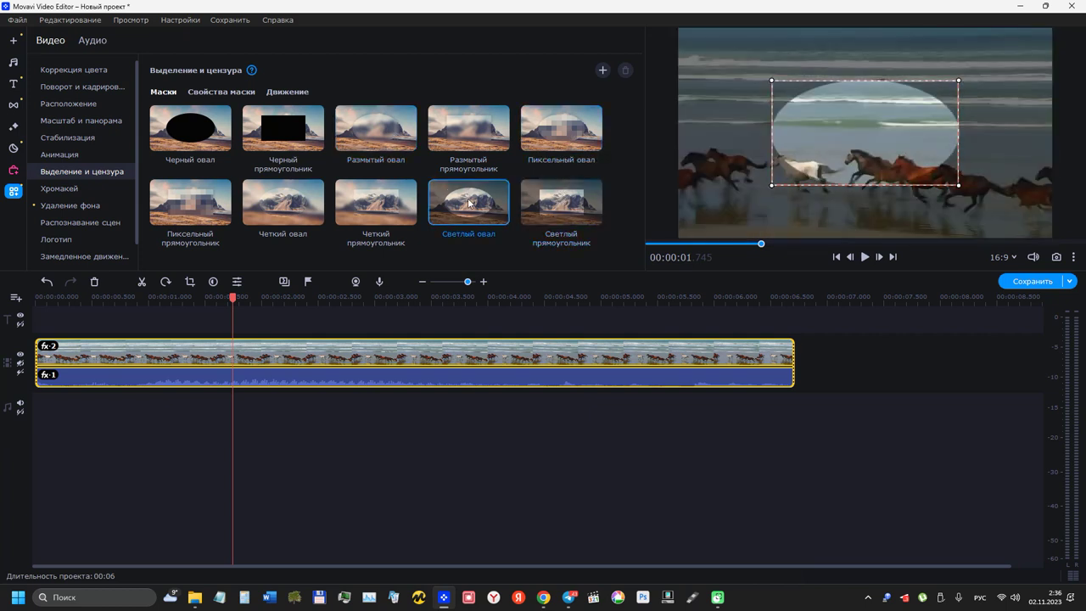
click(397, 203)
click(287, 208)
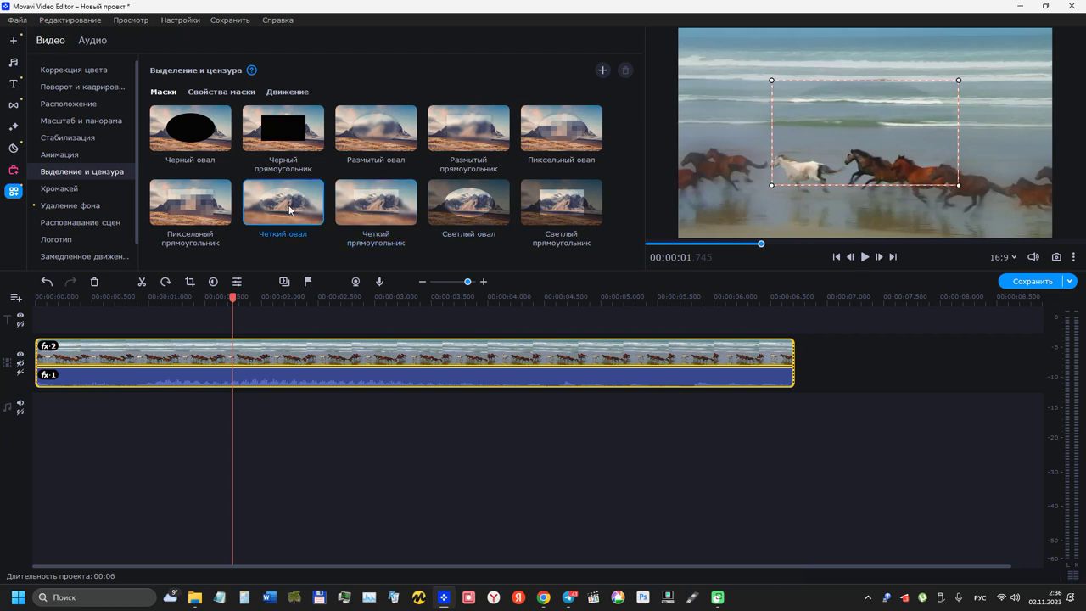
click(199, 207)
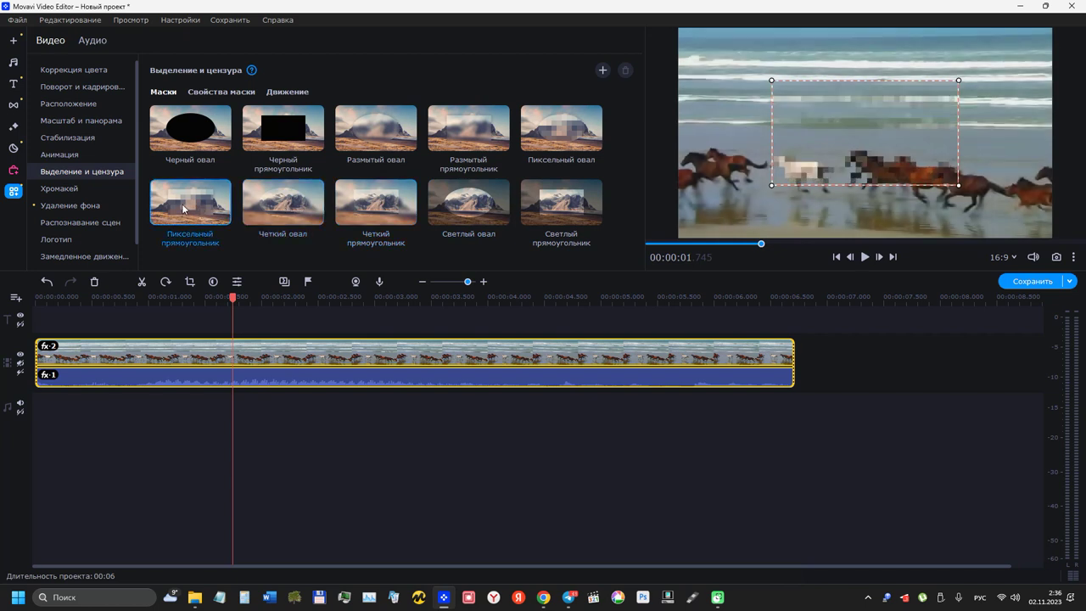
Step: Reposition the pixelated rectangle and shrink it so it covers only the white horse
drag(824, 151, 764, 137)
click(806, 170)
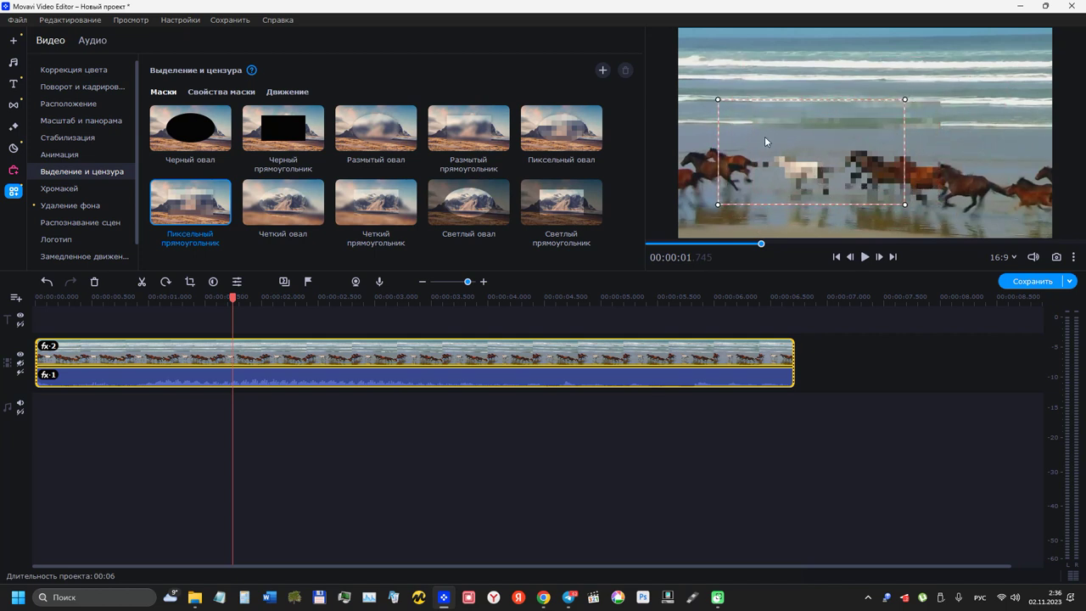
click(287, 93)
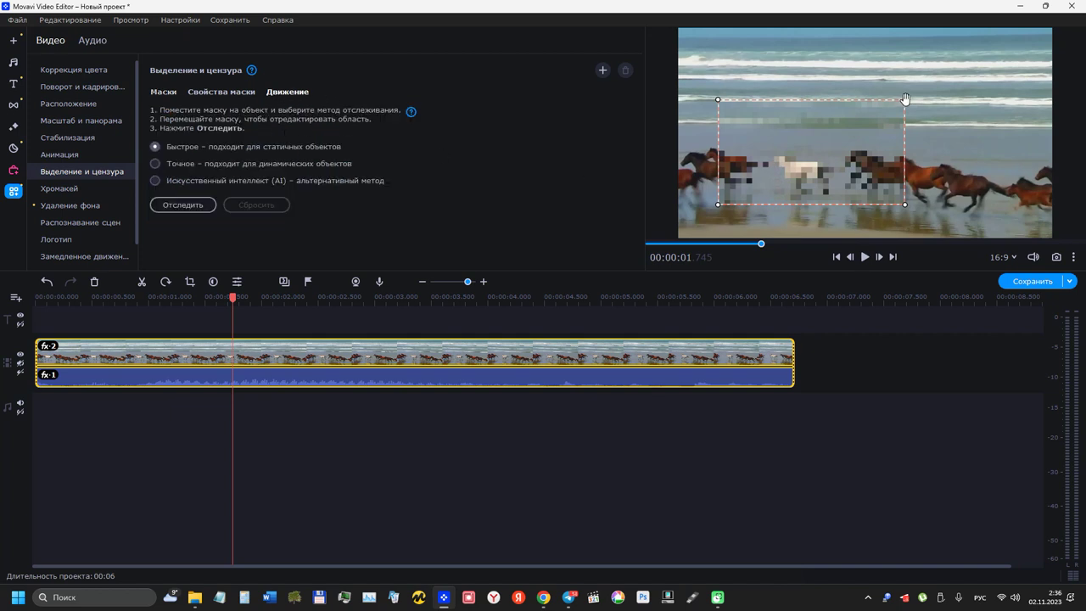
drag(904, 100, 800, 180)
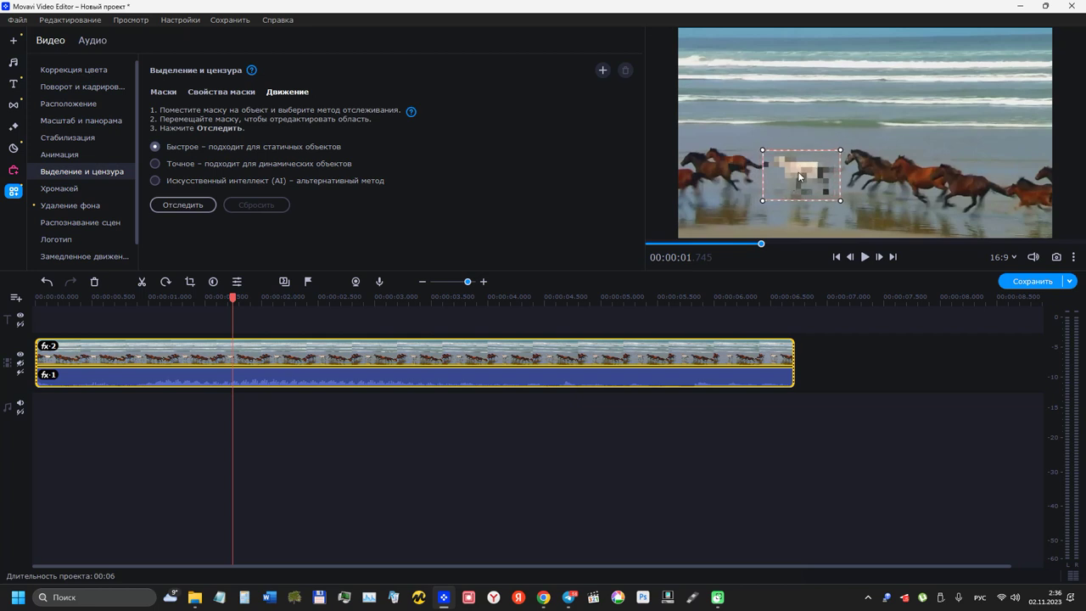
Step: Set the mask's pixel size to 18%, try the Контур option and leave it off
click(214, 94)
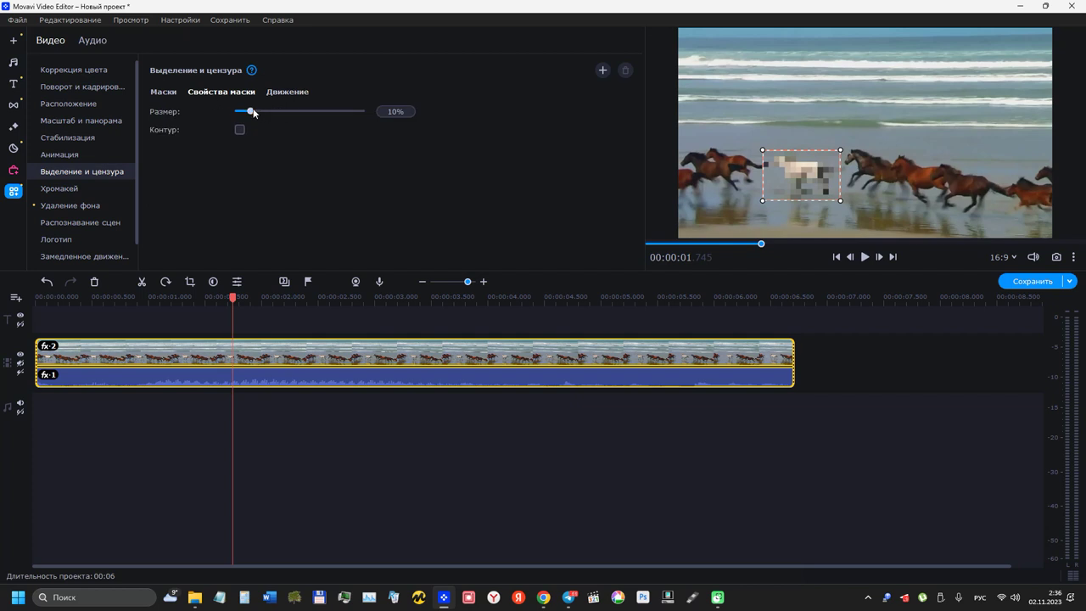
drag(253, 111, 276, 113)
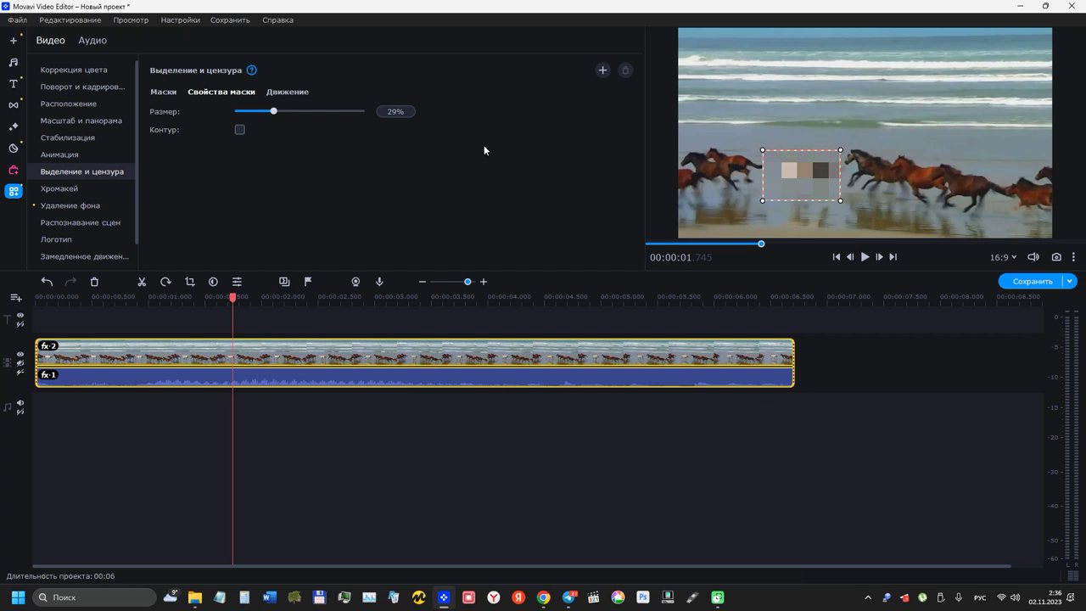
mouse_move(274, 113)
mouse_down()
mouse_move(237, 113)
mouse_move(258, 115)
mouse_up()
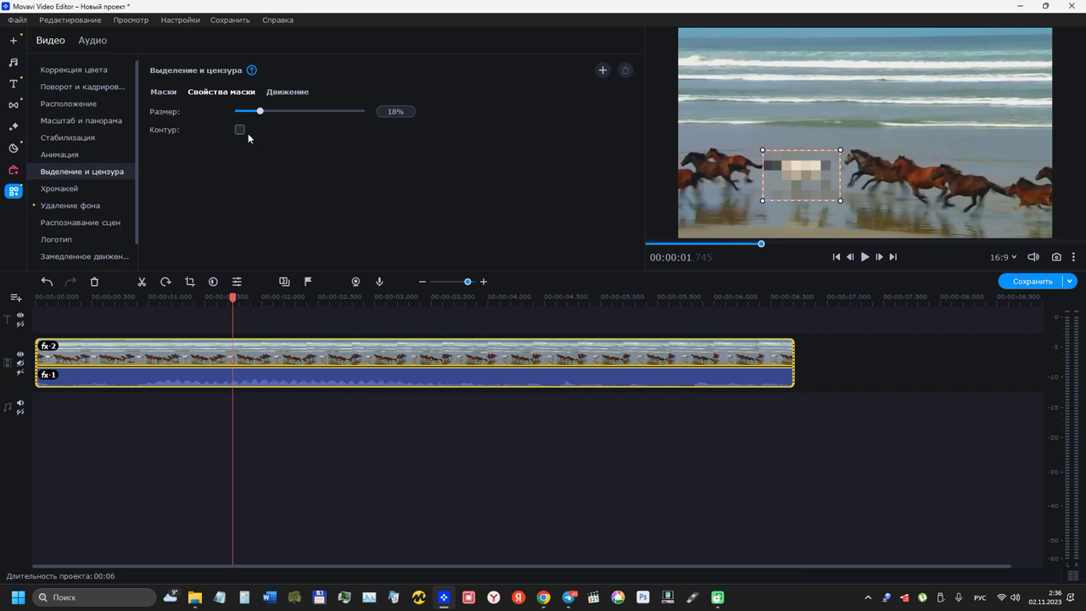
click(239, 129)
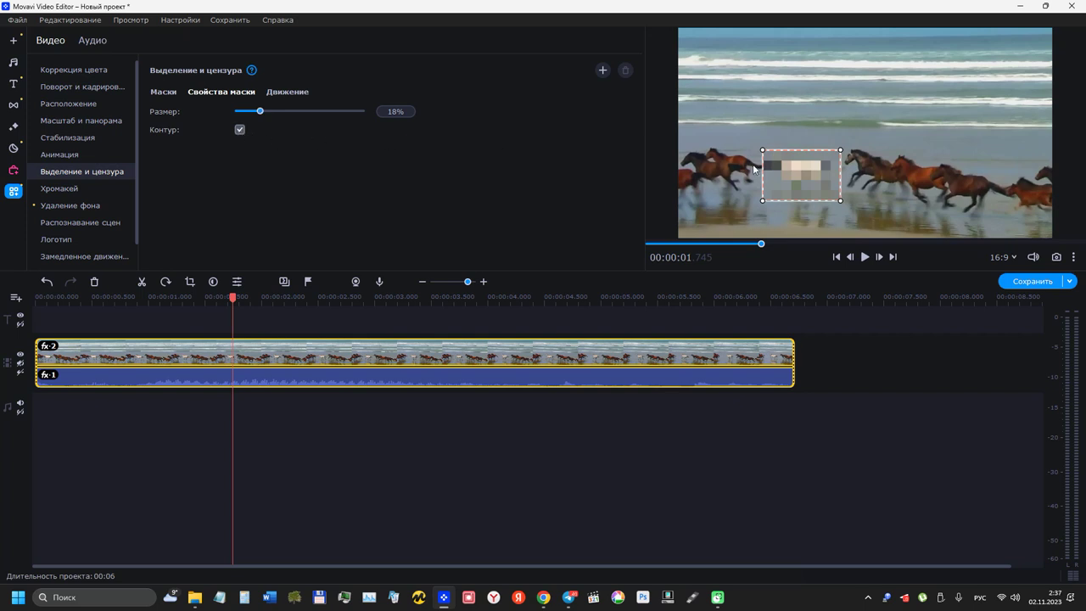
click(240, 130)
Step: Go to the very start of the clip and align the pixelated mask over the white horse there
mouse_move(797, 173)
mouse_down()
mouse_move(778, 180)
mouse_move(785, 176)
mouse_up()
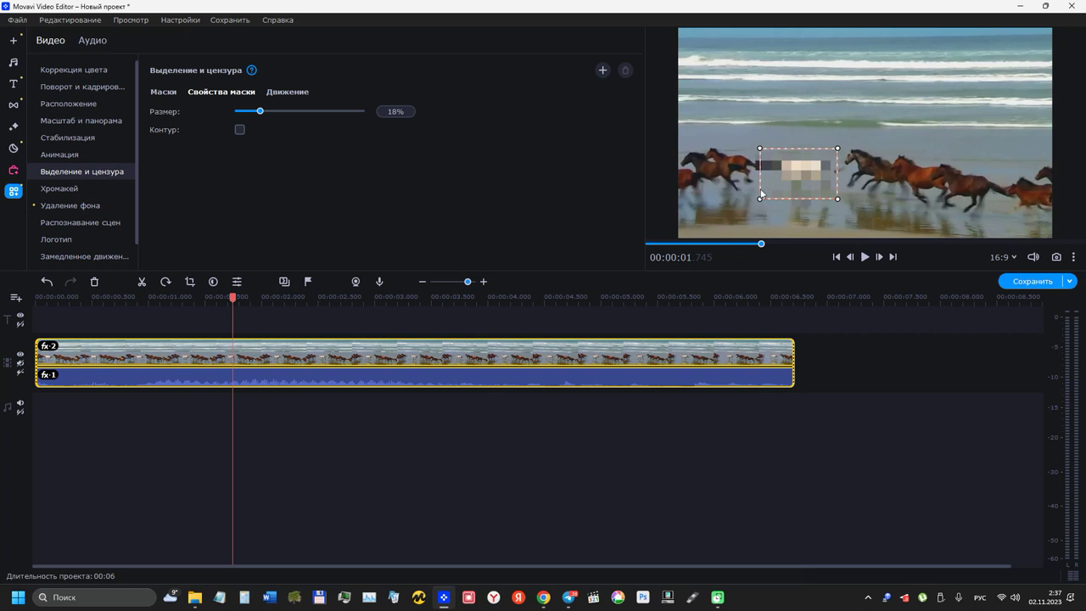
drag(234, 296, 36, 298)
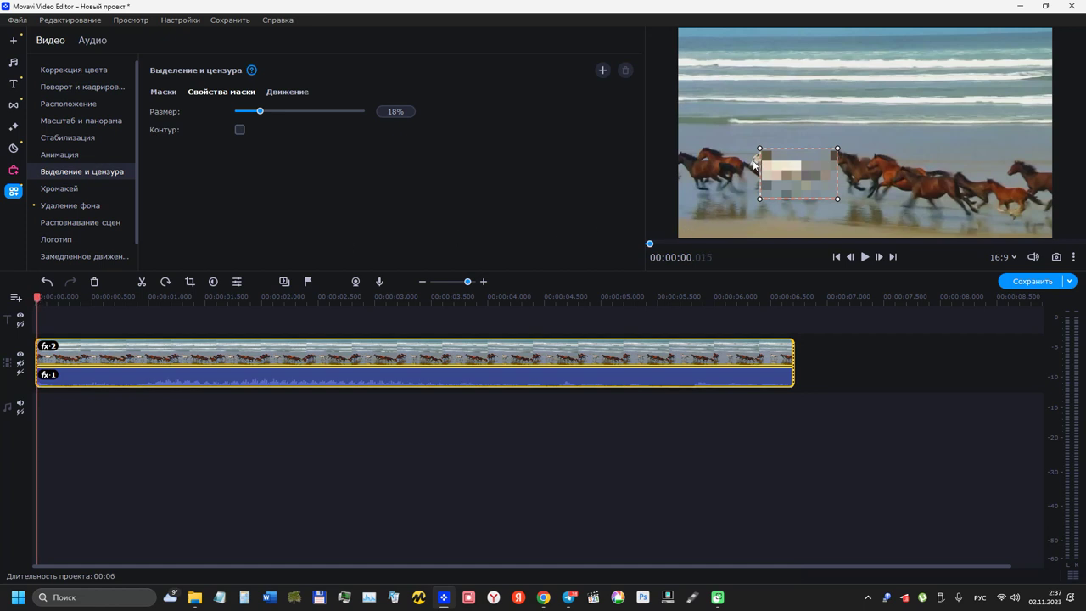
drag(805, 173, 787, 171)
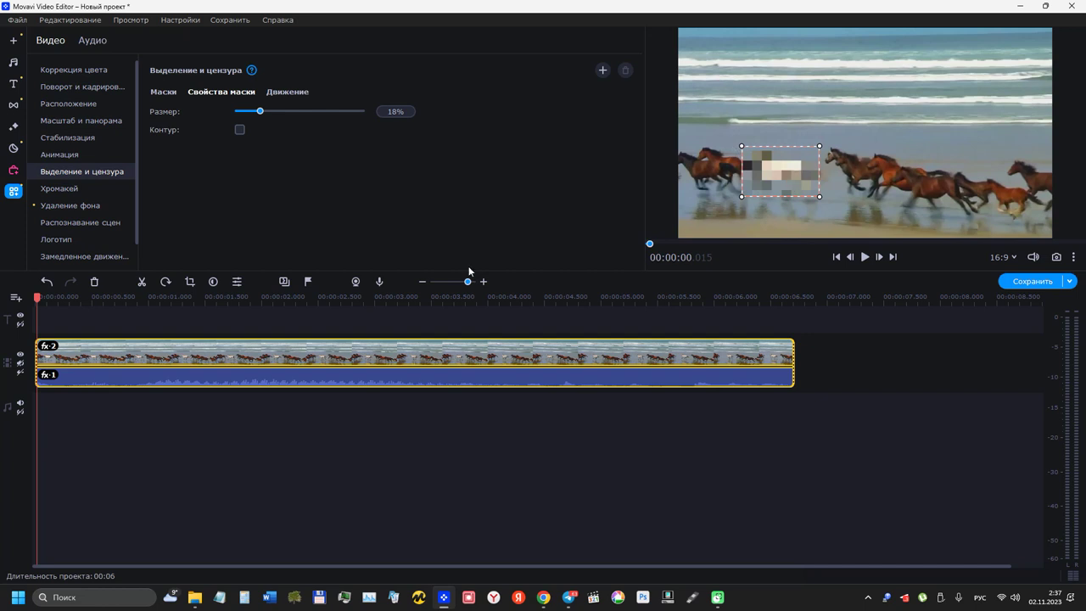
click(36, 297)
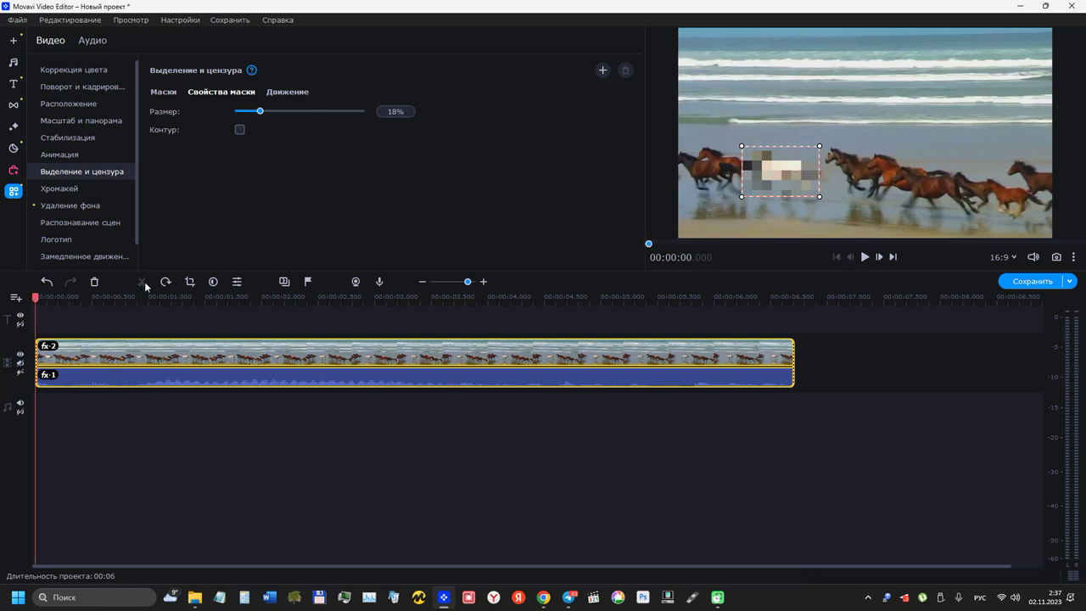
Step: Track the mask along the clip with the Быстрое method and play back the result
click(286, 93)
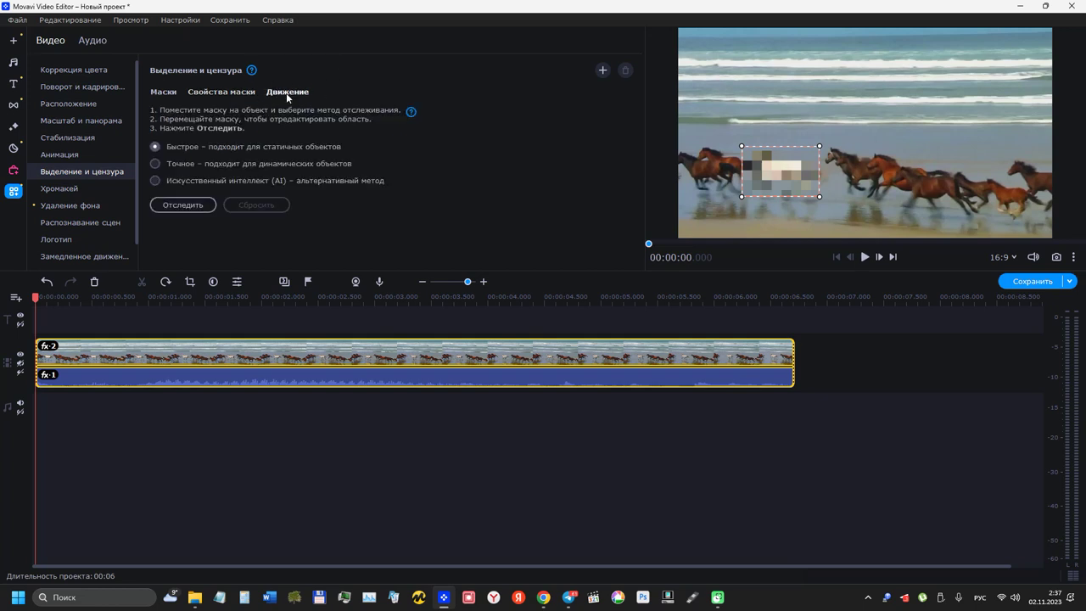
click(180, 206)
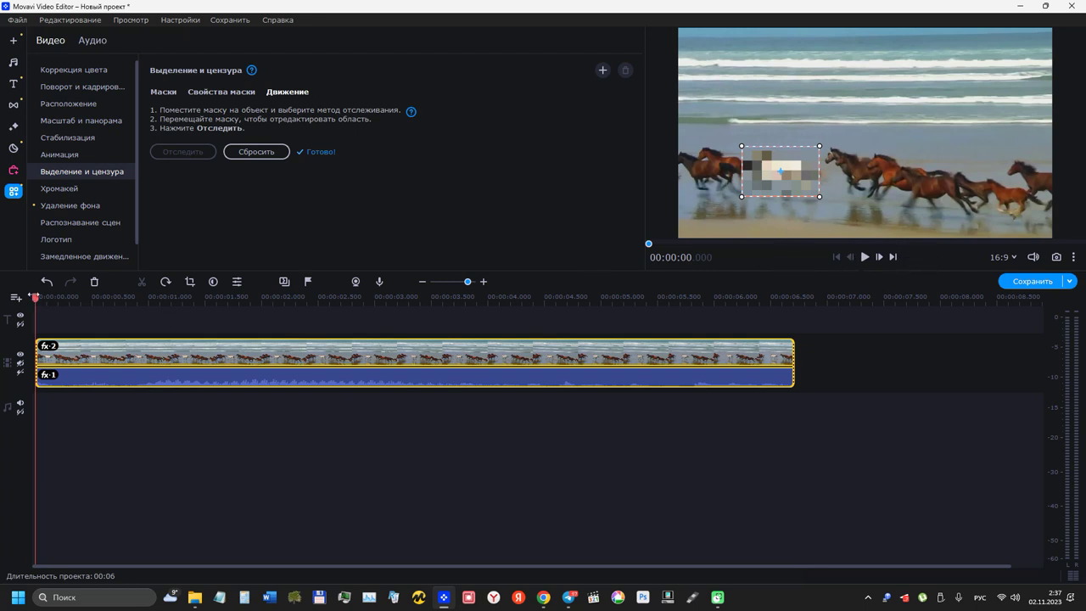
click(865, 258)
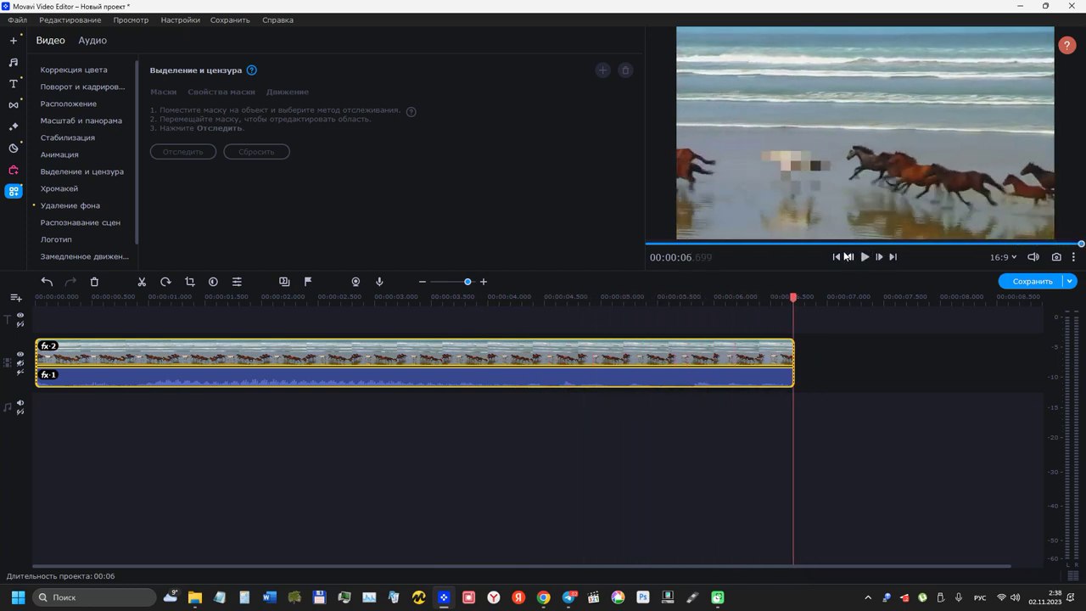
drag(793, 298, 48, 331)
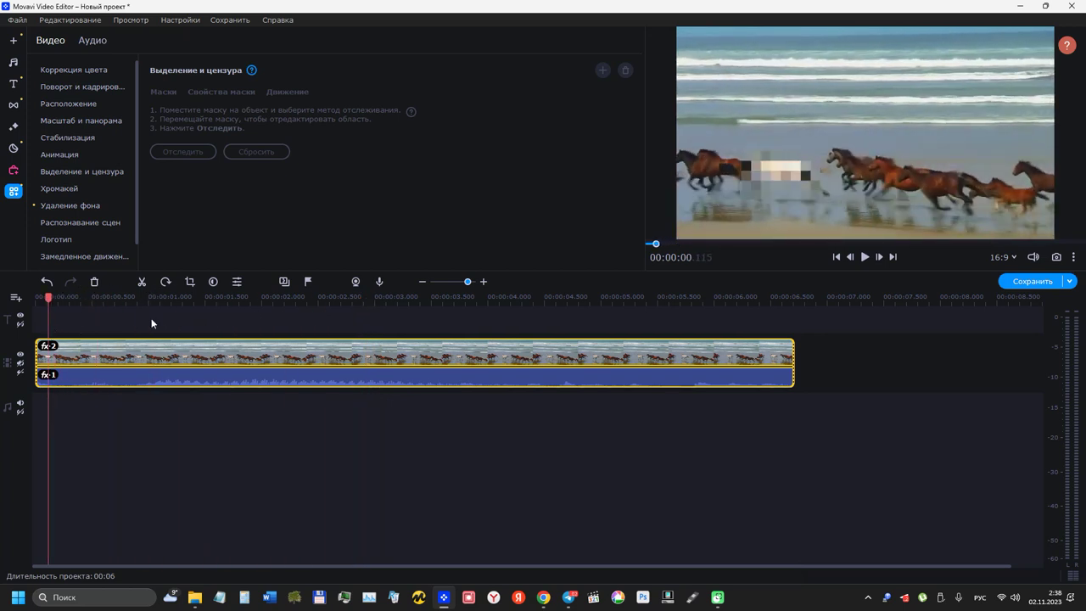
Step: Start exporting the video as MP4 and name the file лошадка
click(1020, 282)
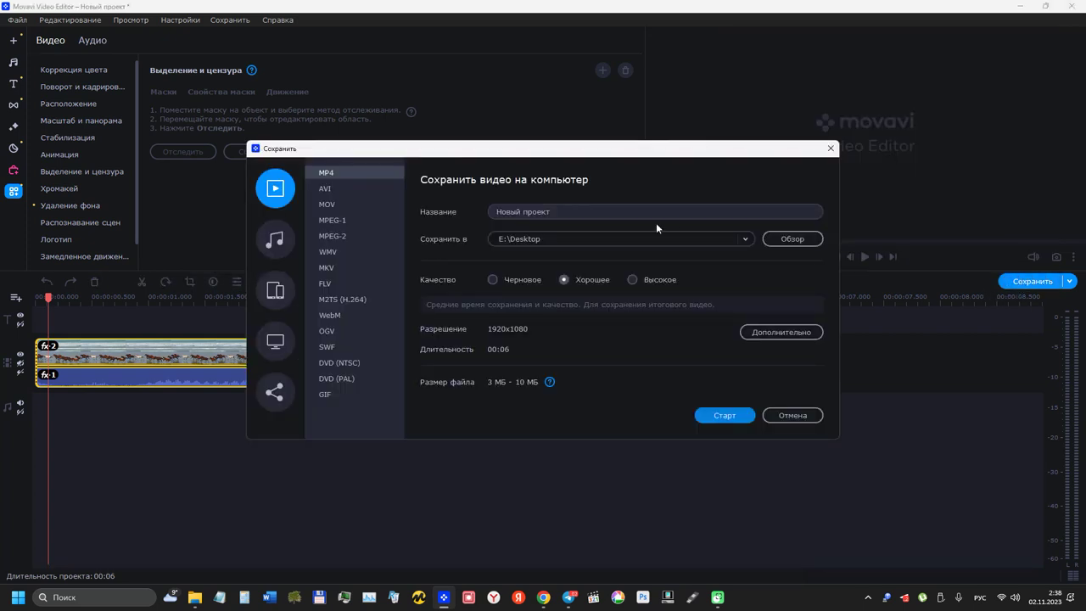
drag(599, 212, 469, 213)
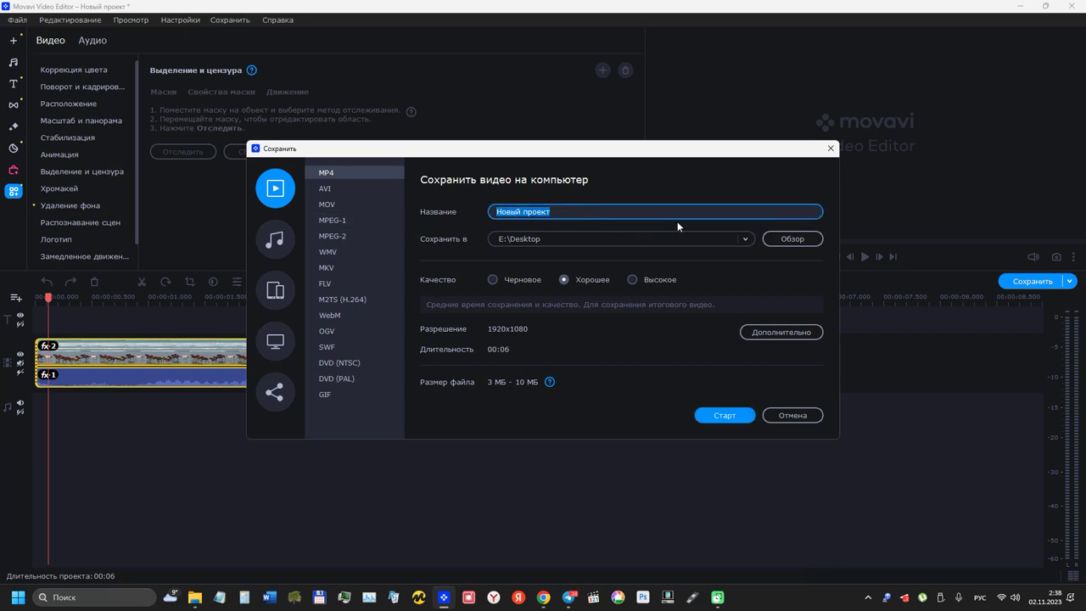
text(лошадка)
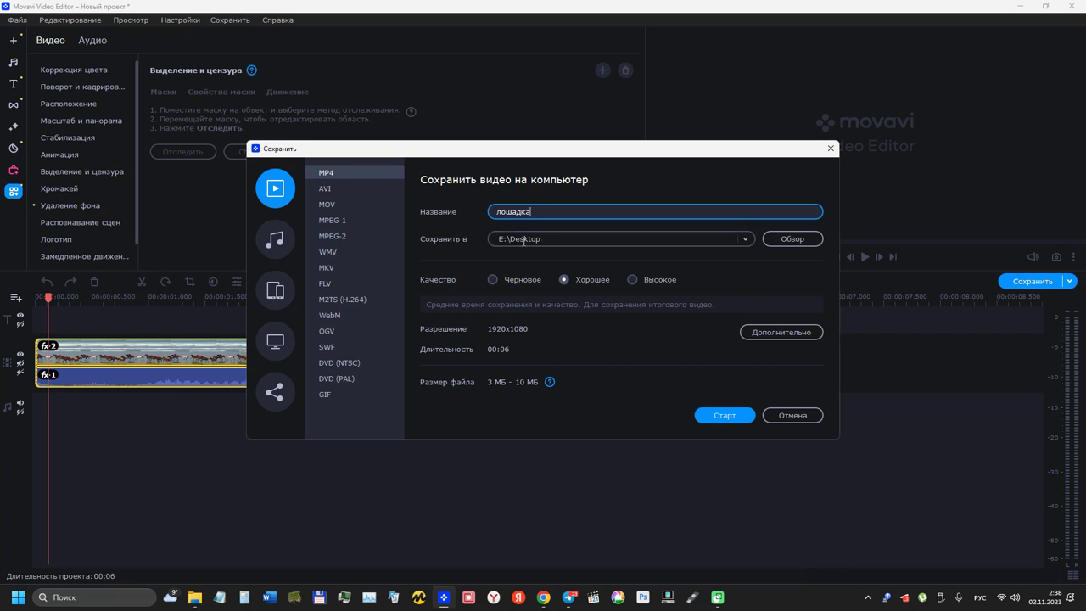
Step: Browse the save locations, choose Рабочий стол as the destination folder, and run the export
click(794, 240)
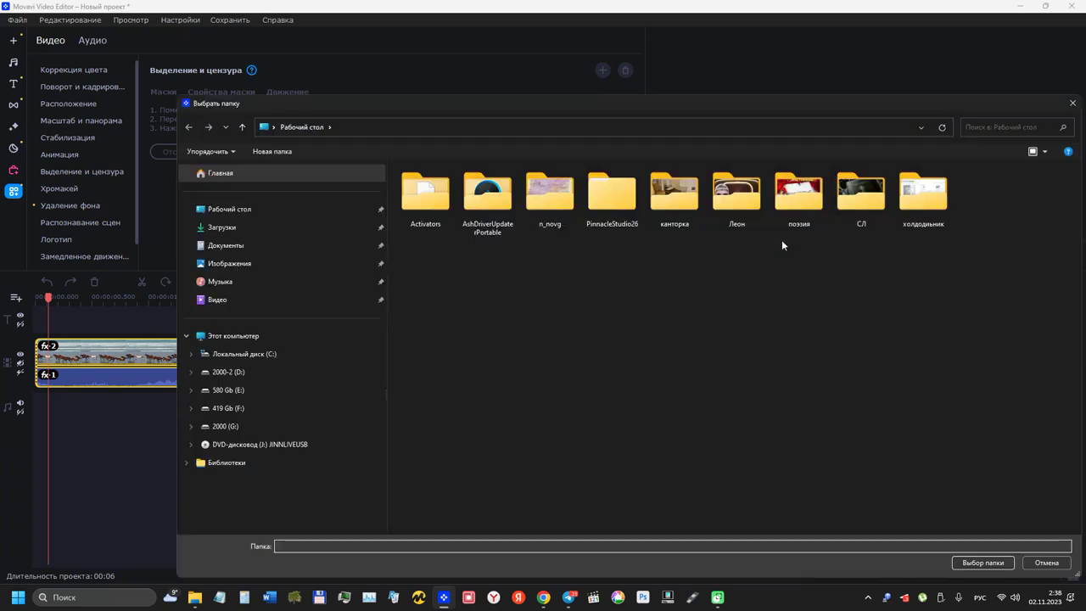
click(231, 209)
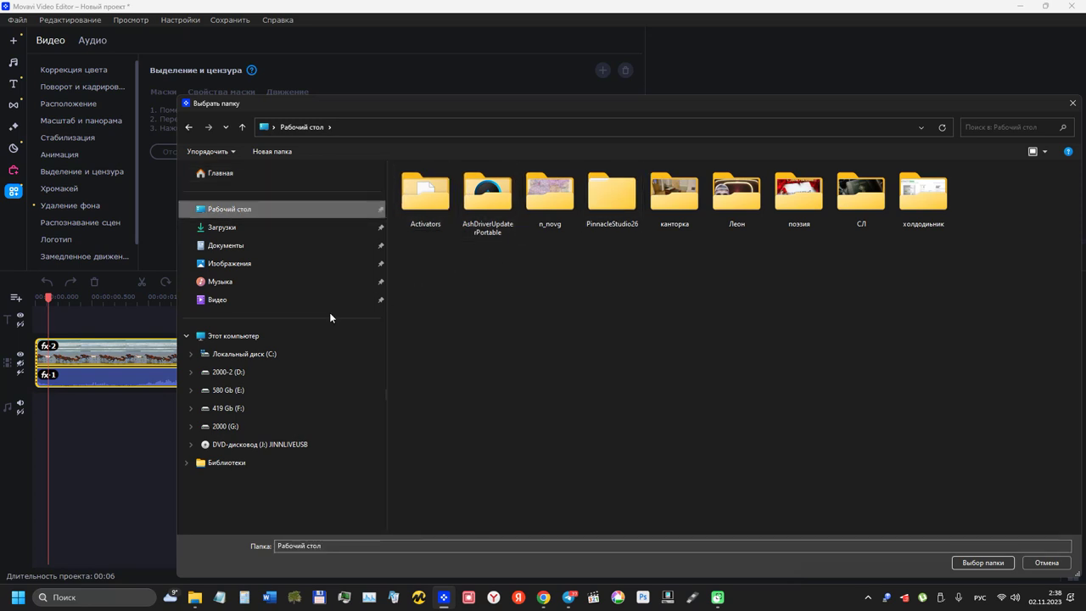
click(217, 301)
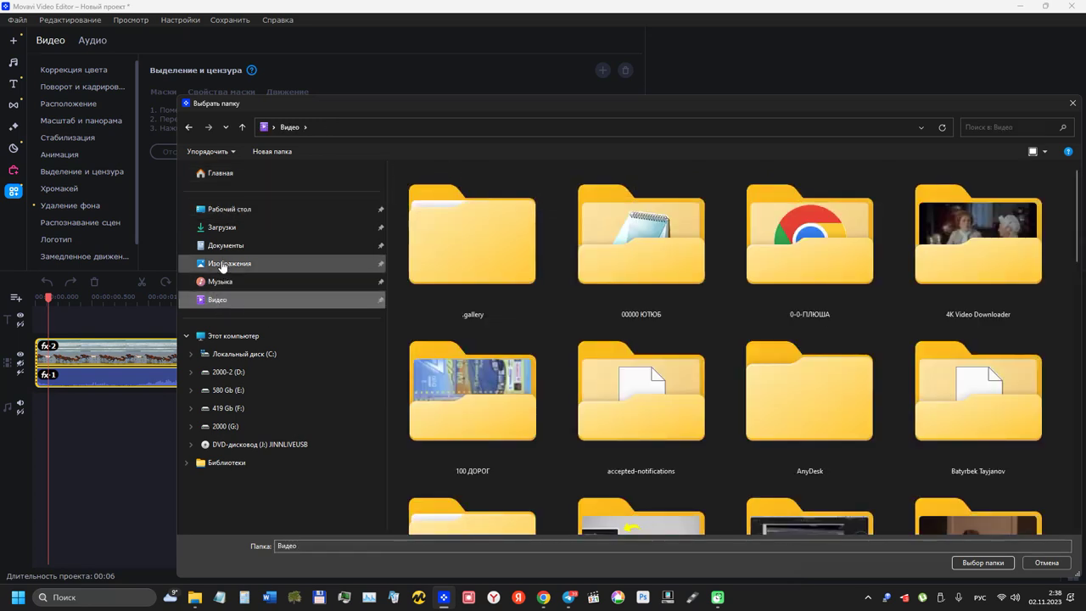
click(219, 247)
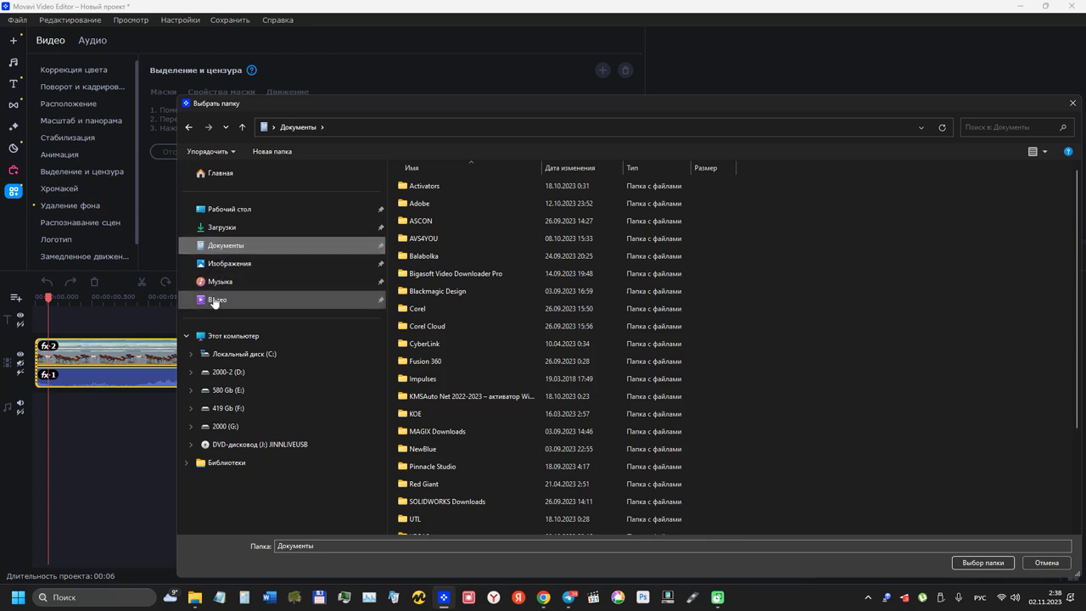
click(214, 302)
click(227, 211)
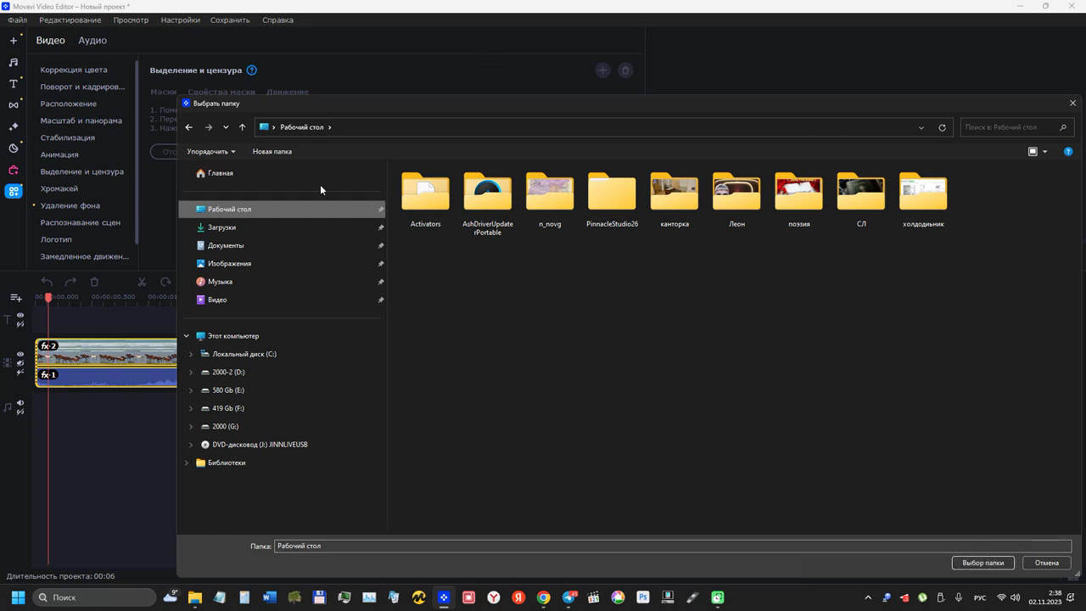
click(970, 560)
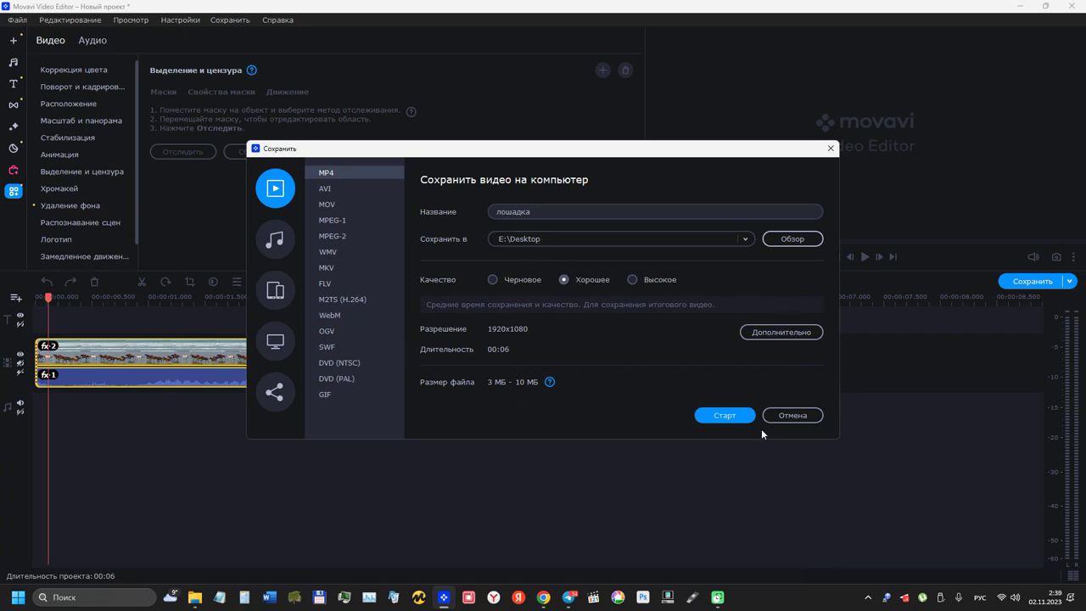
click(728, 416)
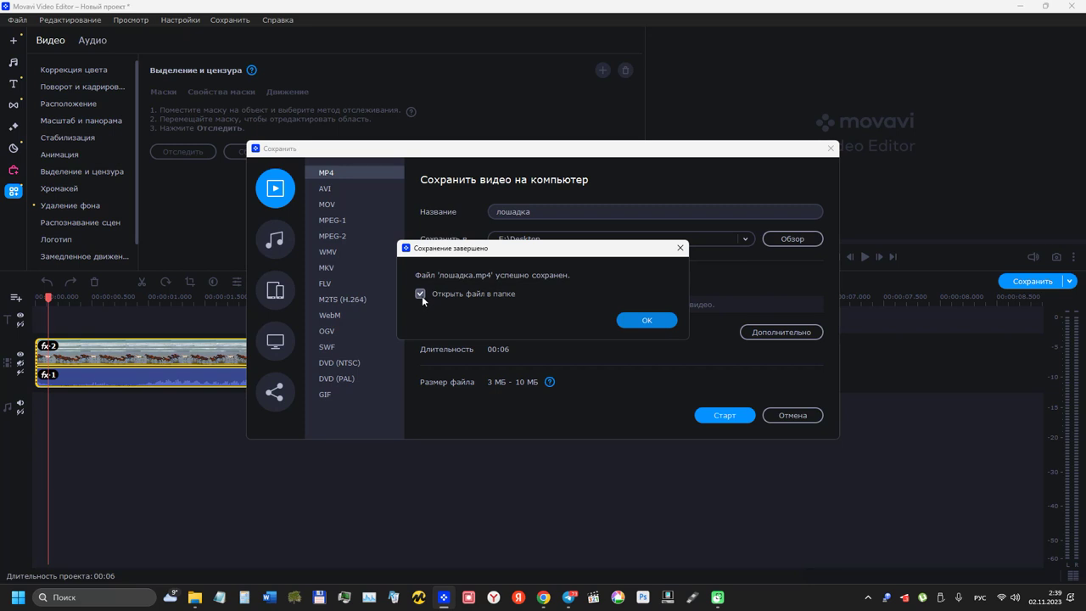
Step: Open the folder of the saved лошадка video and play it to check the result, closing the player and folder window
click(647, 320)
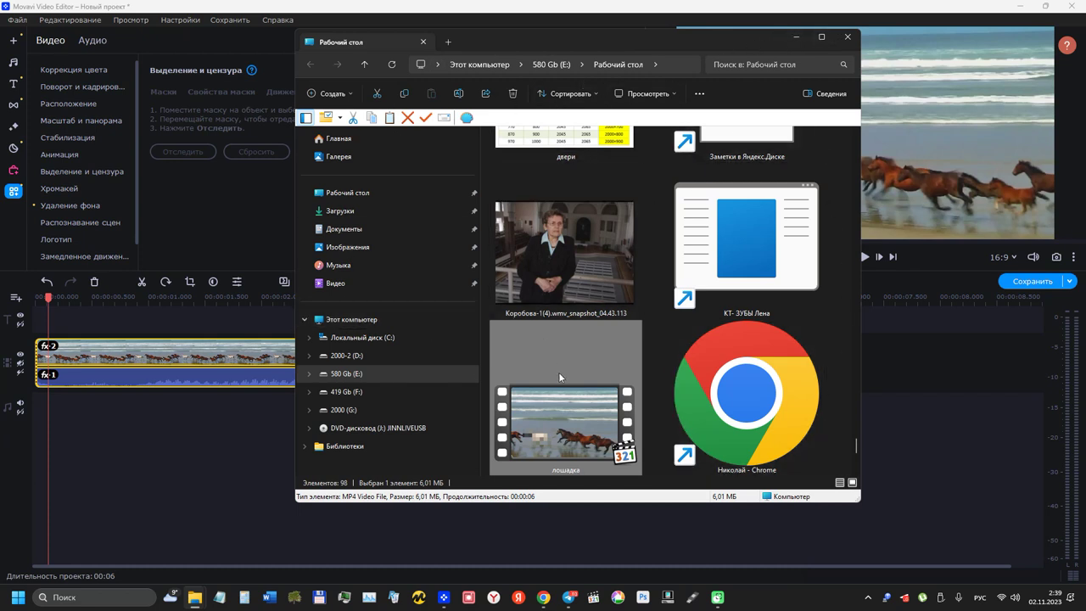
double_click(563, 433)
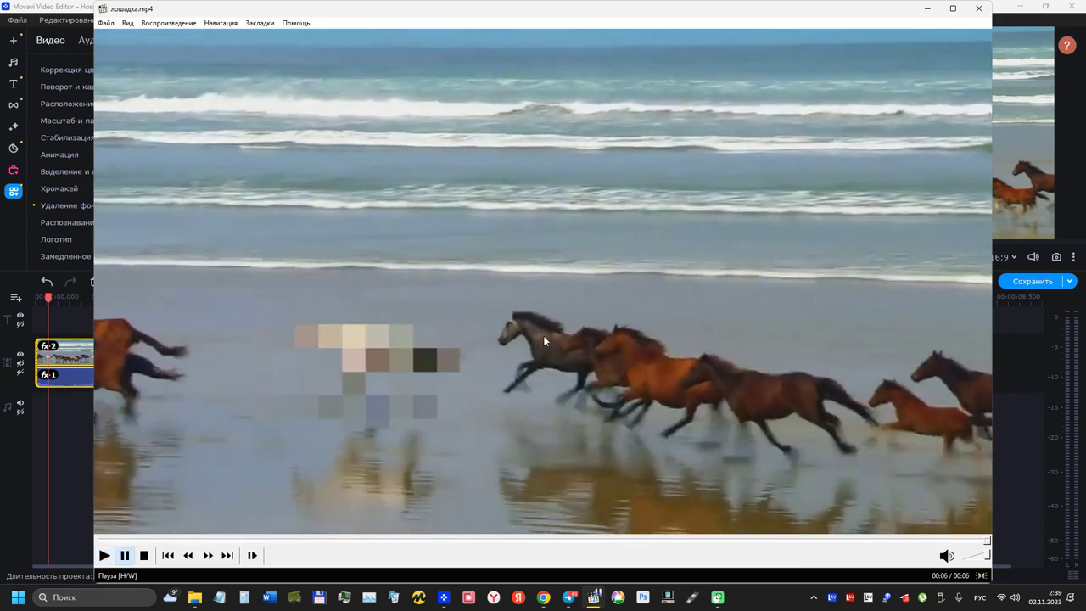
click(979, 7)
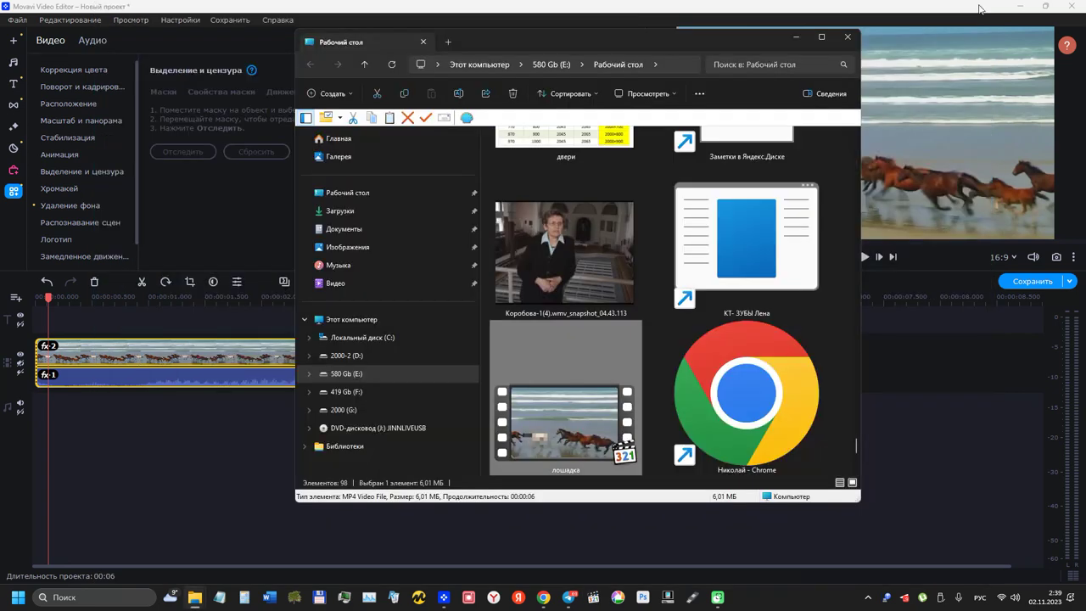
click(848, 37)
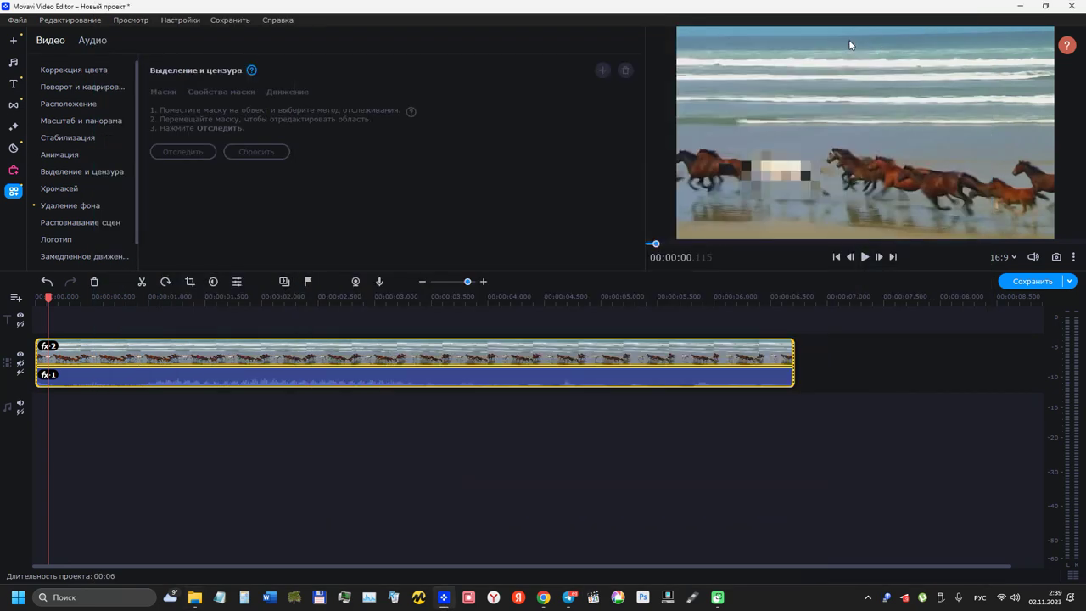